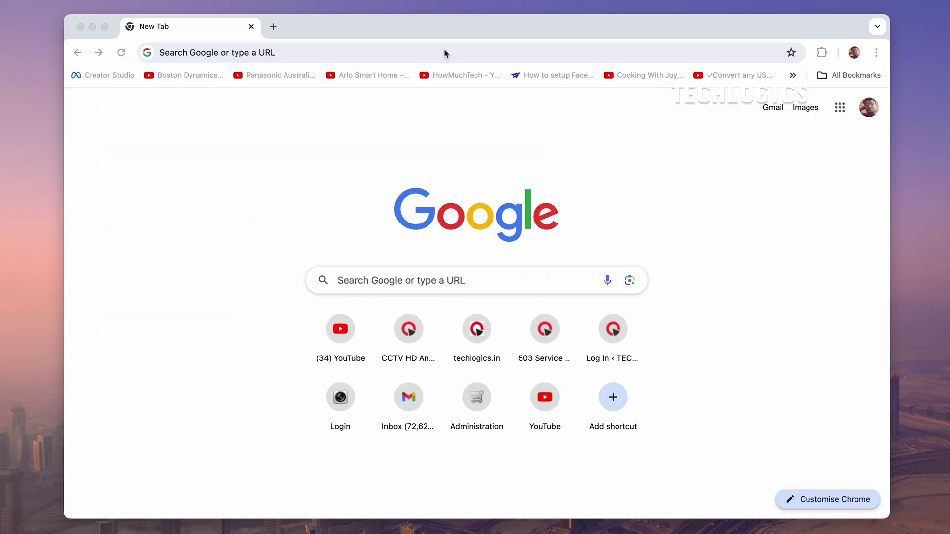
Load 192.168.1.111 in the browser and enter the DVR login username and password.
click(417, 49)
text(192.168.1.111)
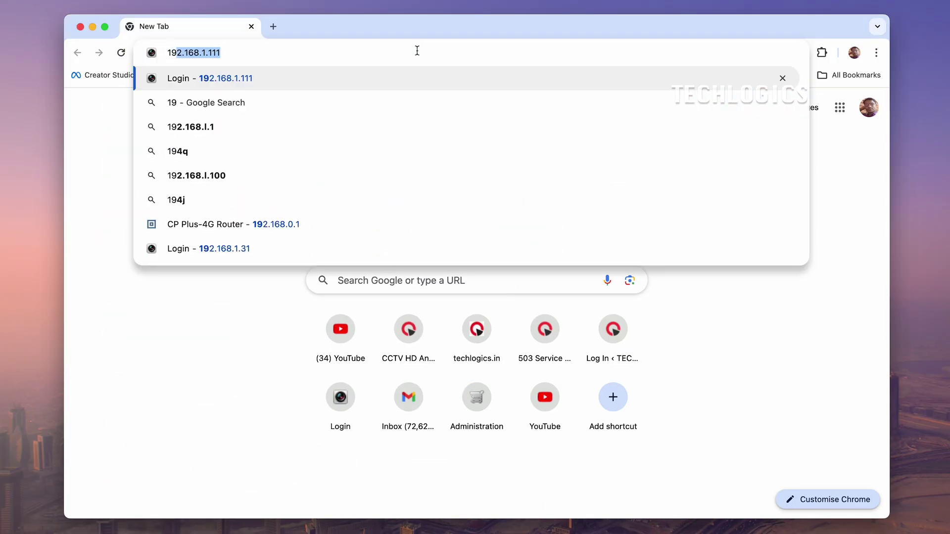
key(Return)
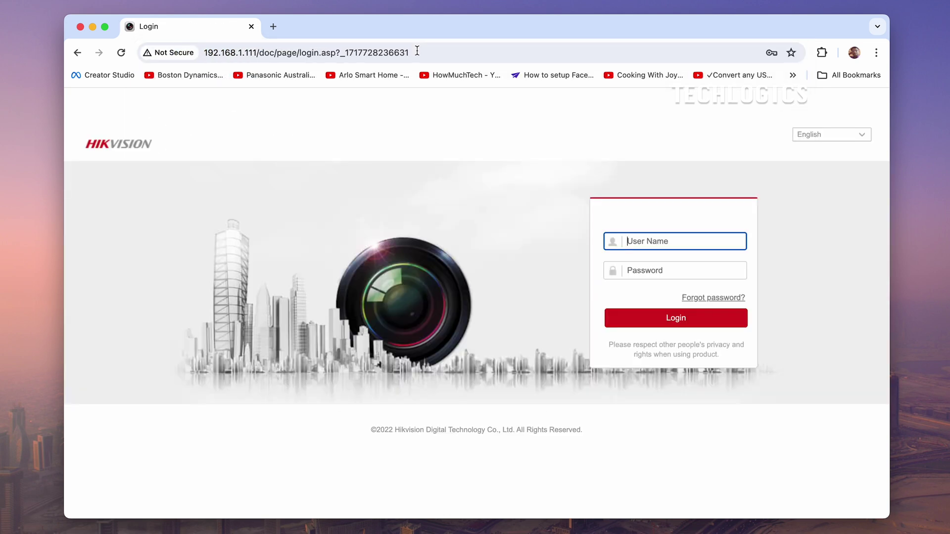
text(a)
key(Tab)
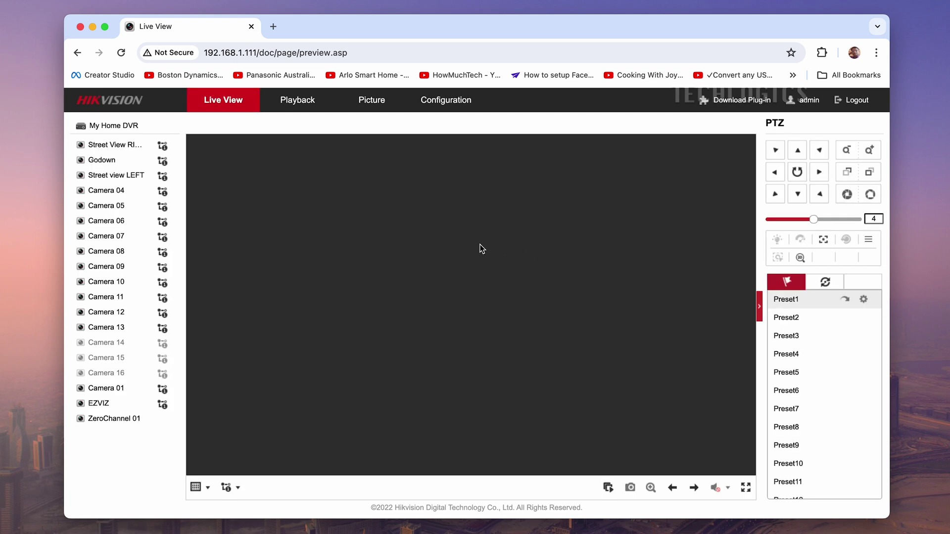
Switch Live View to a 2x2 layout, stop all previews, and go to Configuration.
click(194, 491)
click(213, 507)
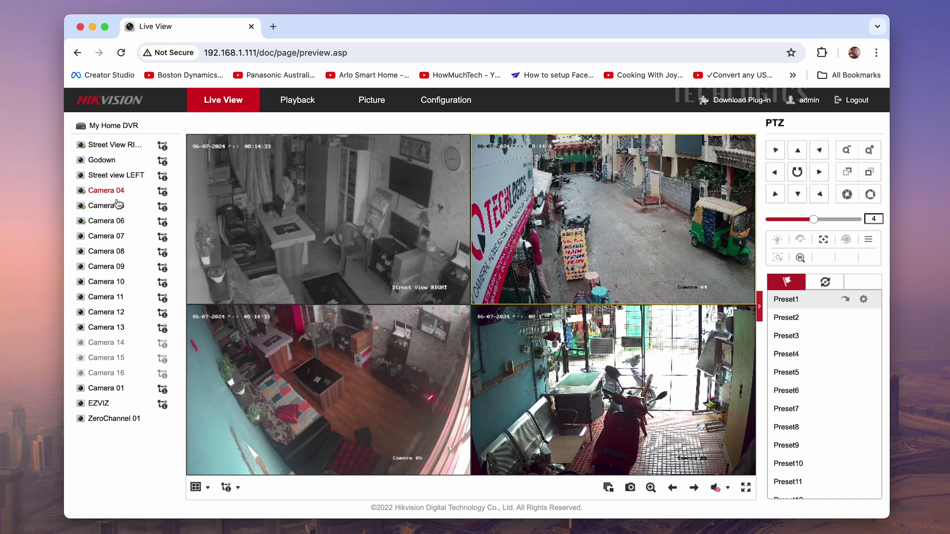
click(608, 489)
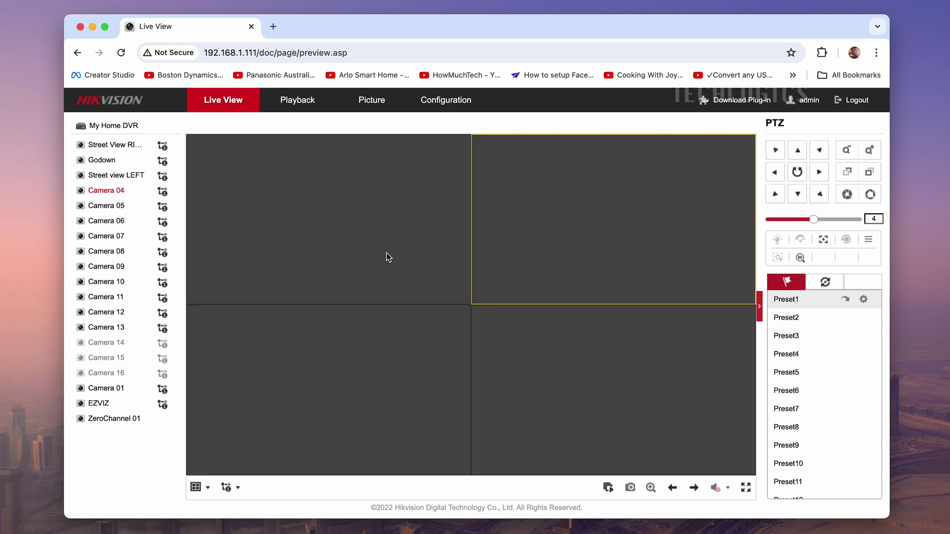
click(440, 101)
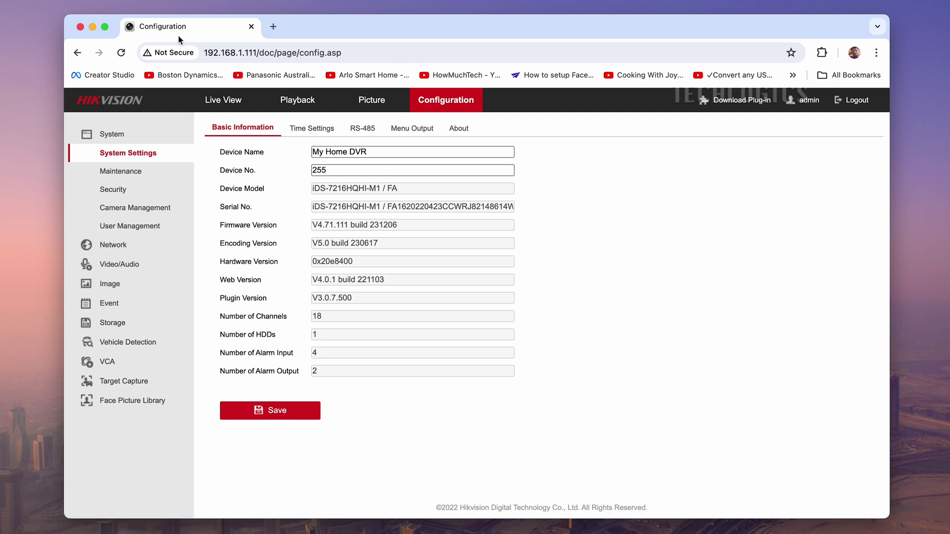
Go to Event > SMD Events to show the Line Crossing Detection settings.
click(143, 303)
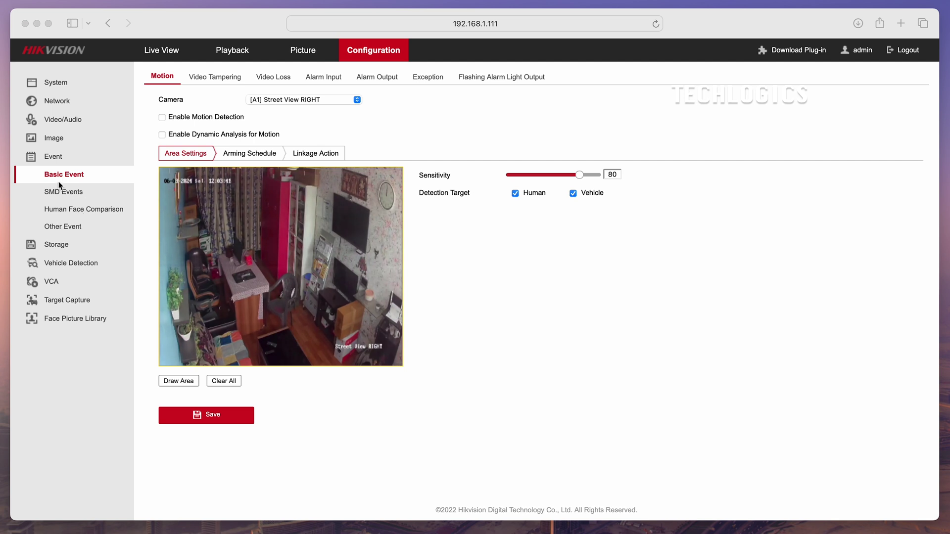
click(63, 193)
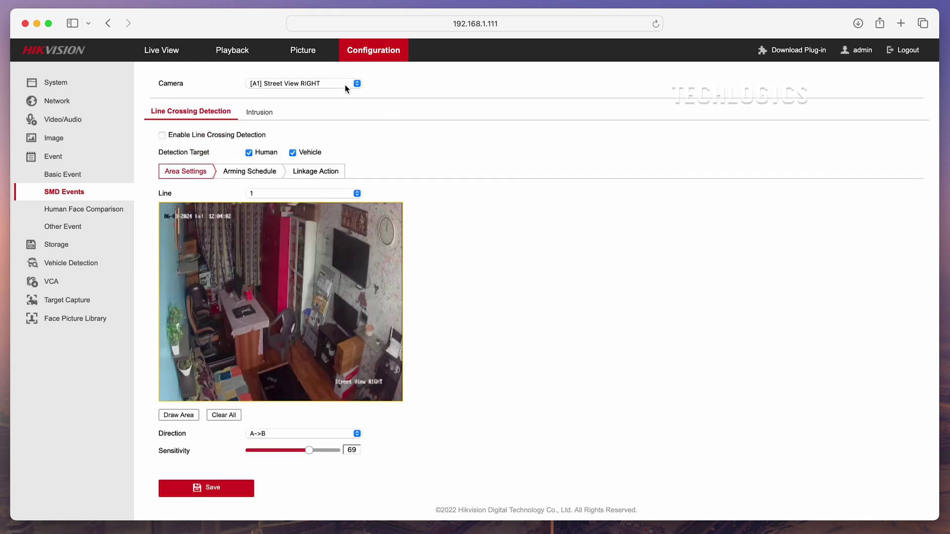
Choose [A4] Camera 04, enable Line Crossing Detection, and tick the Human and Vehicle targets.
click(345, 84)
click(332, 115)
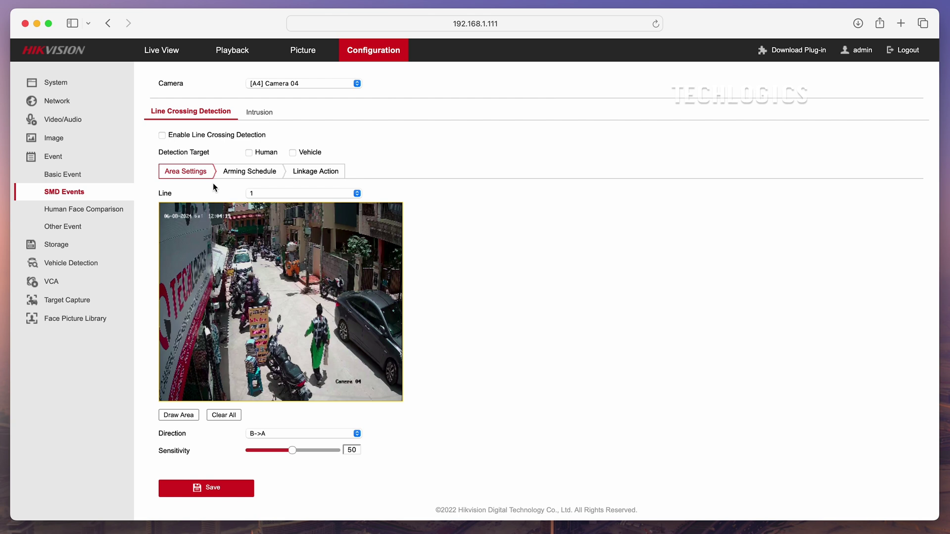
click(165, 135)
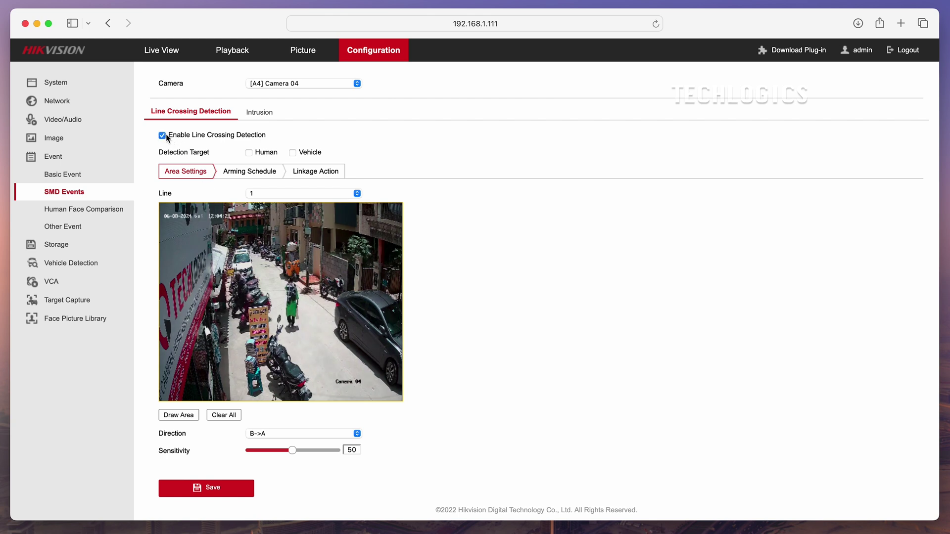
click(250, 153)
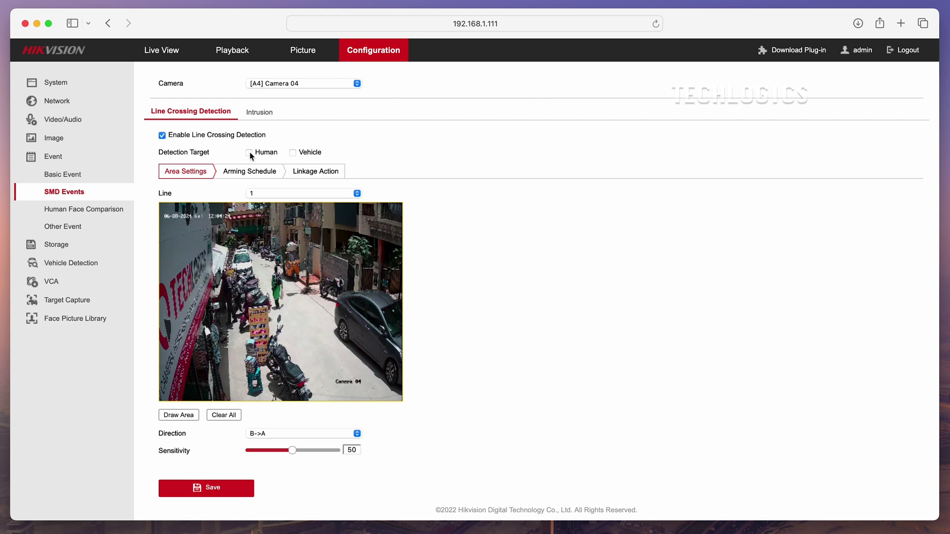
click(293, 153)
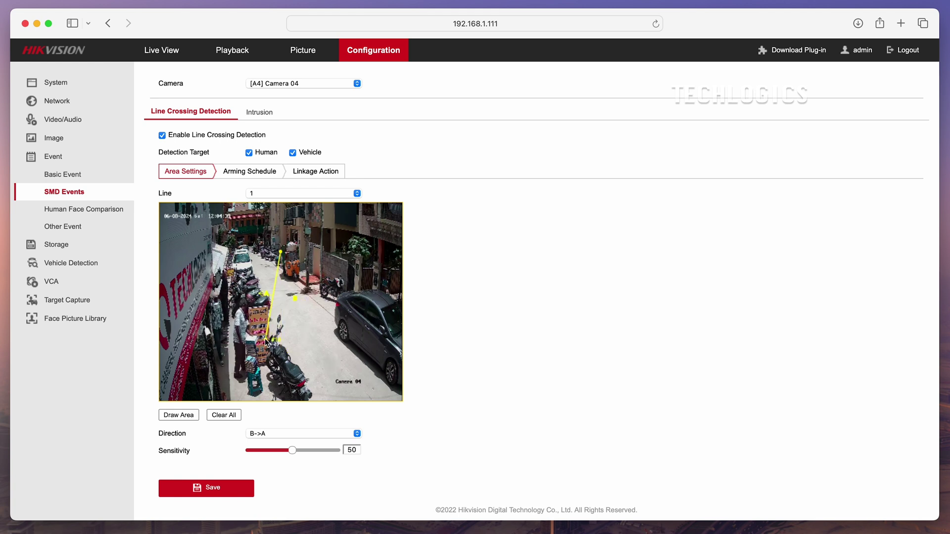
Drag Camera 04's yellow line diagonally from the parked bikes toward the right-hand buildings.
drag(280, 350, 255, 324)
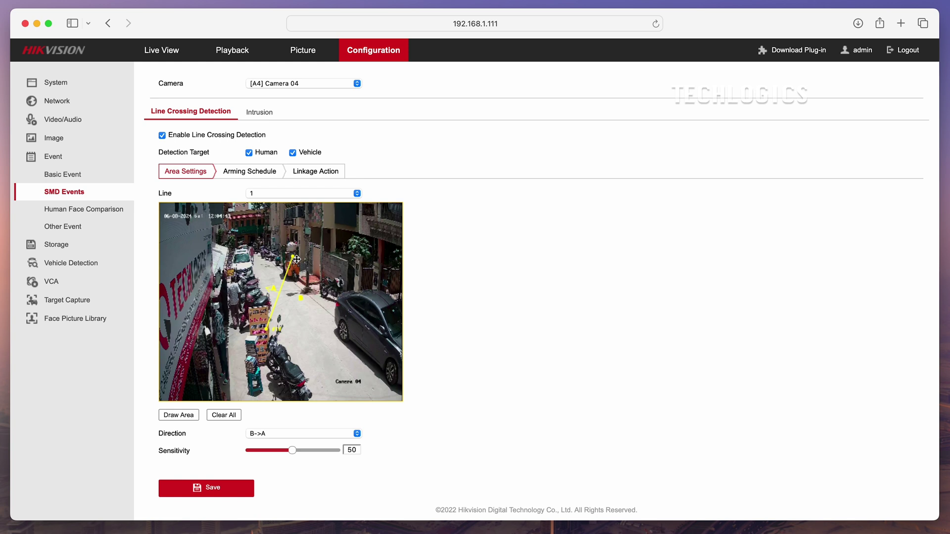
drag(280, 253, 352, 319)
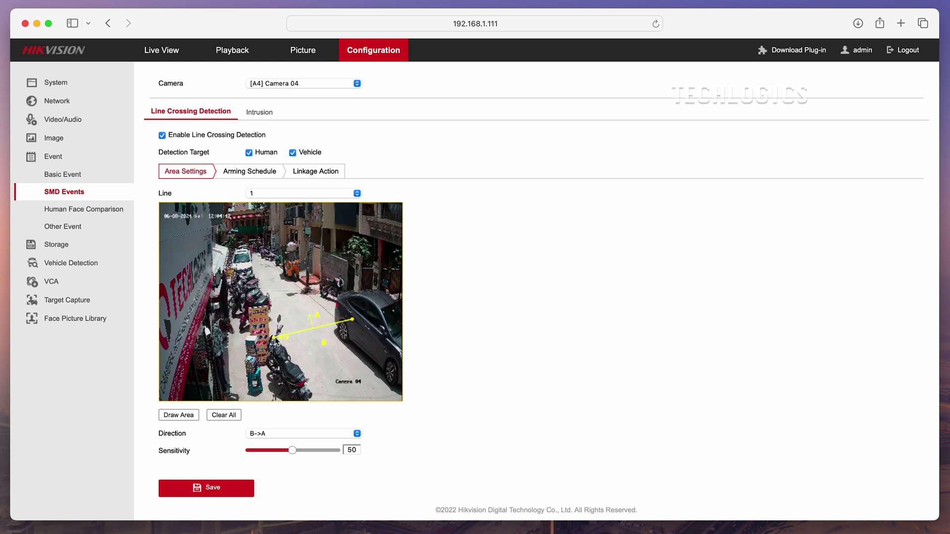
drag(274, 338, 263, 325)
drag(352, 319, 342, 282)
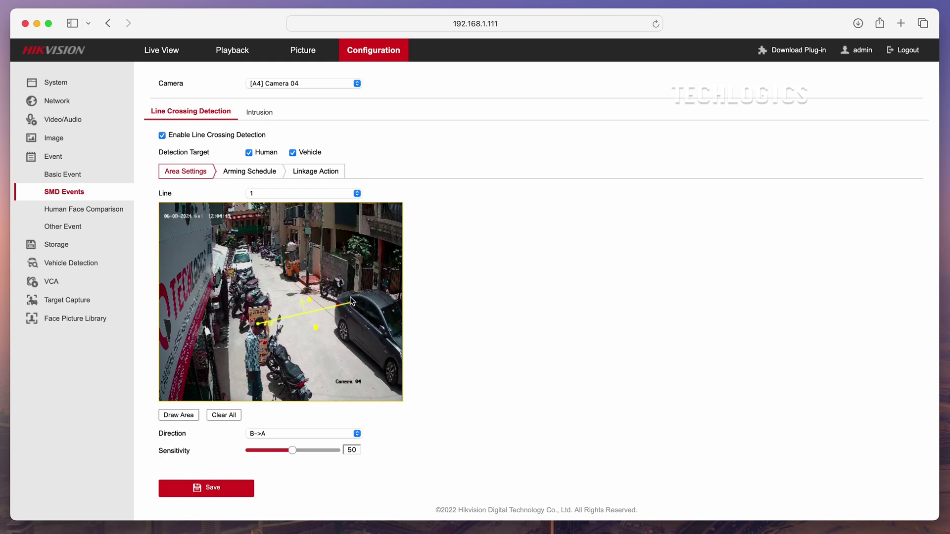
drag(258, 324, 250, 343)
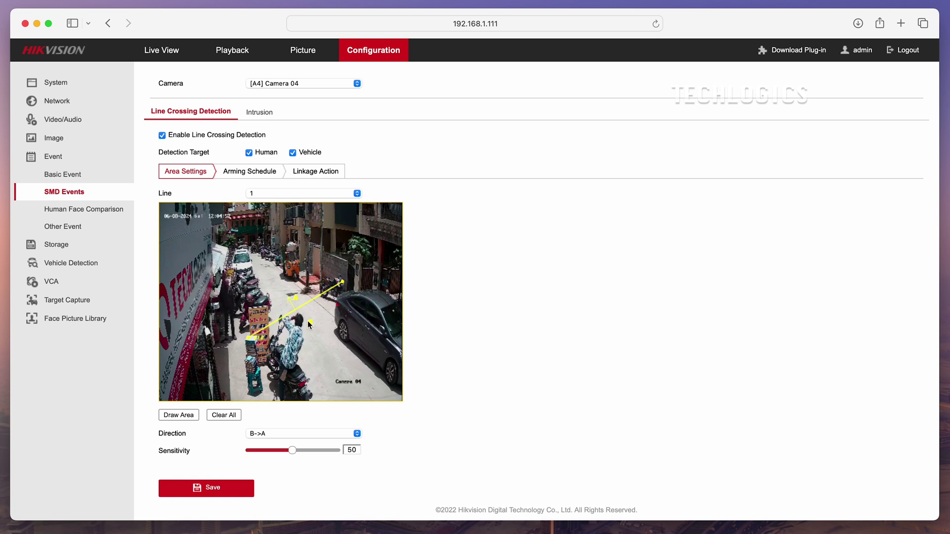
Set the crossing direction to A<->B and save it.
click(357, 432)
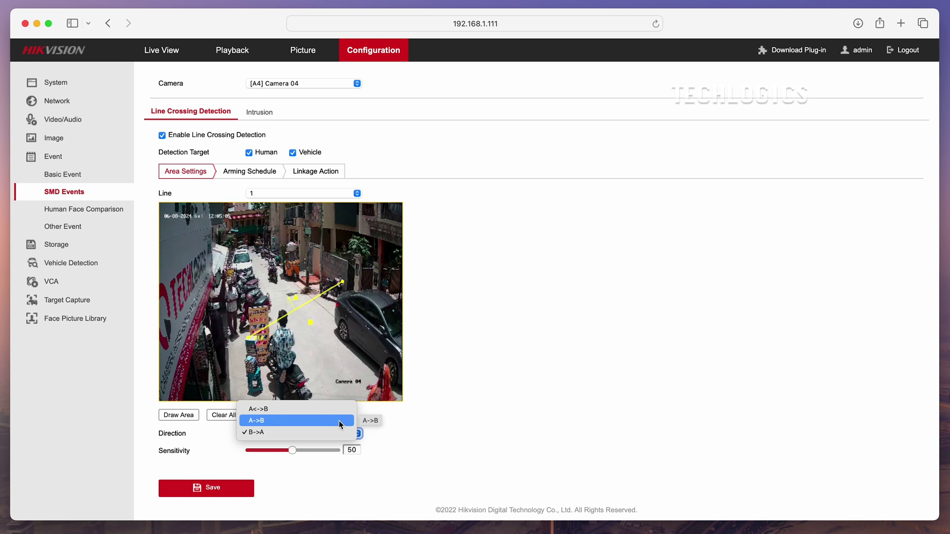
click(339, 422)
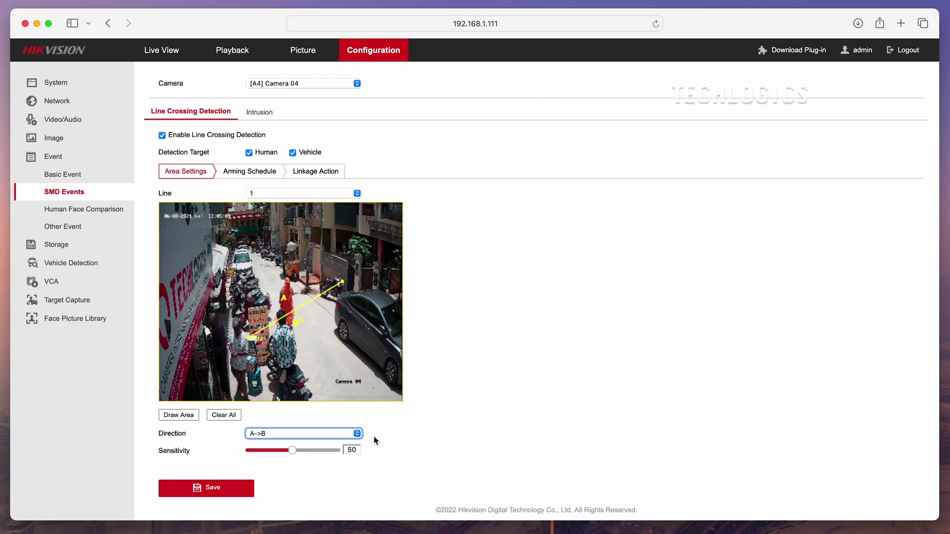
click(357, 433)
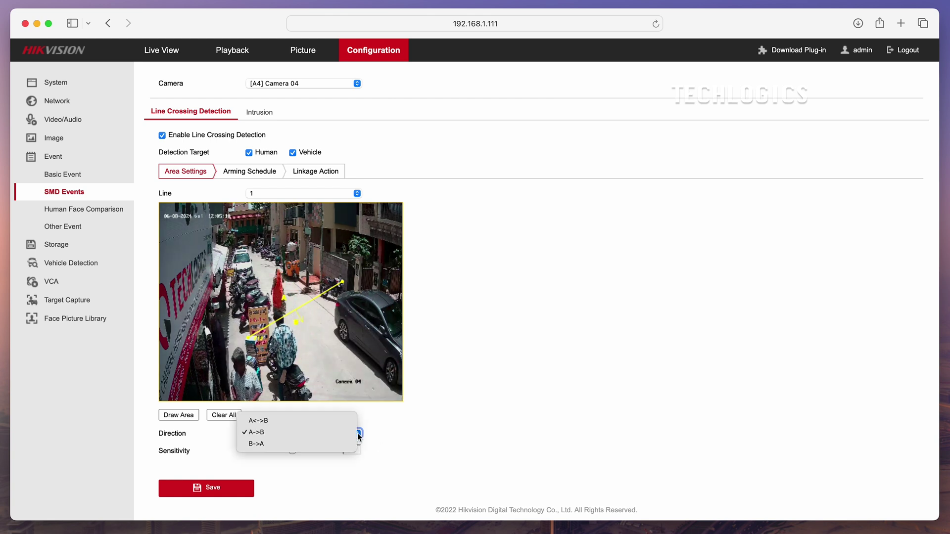
click(330, 420)
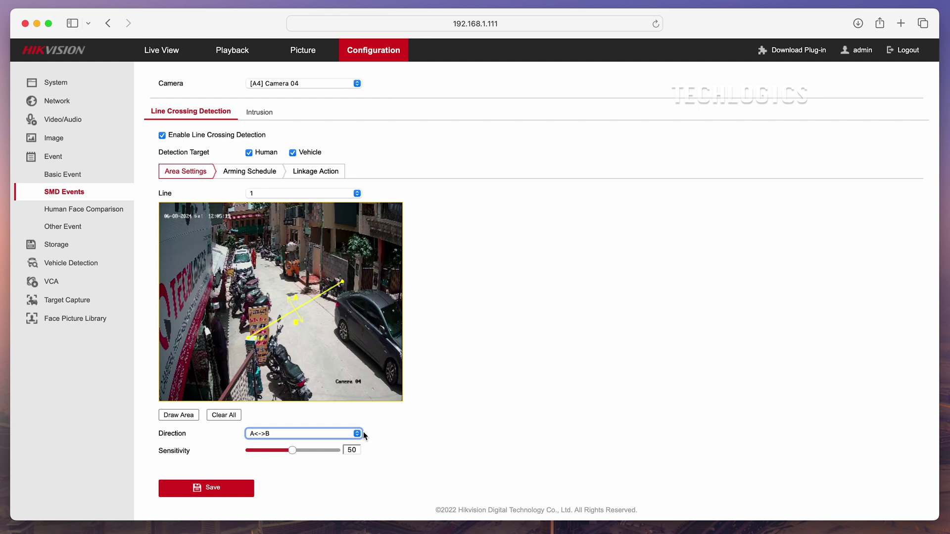
click(234, 488)
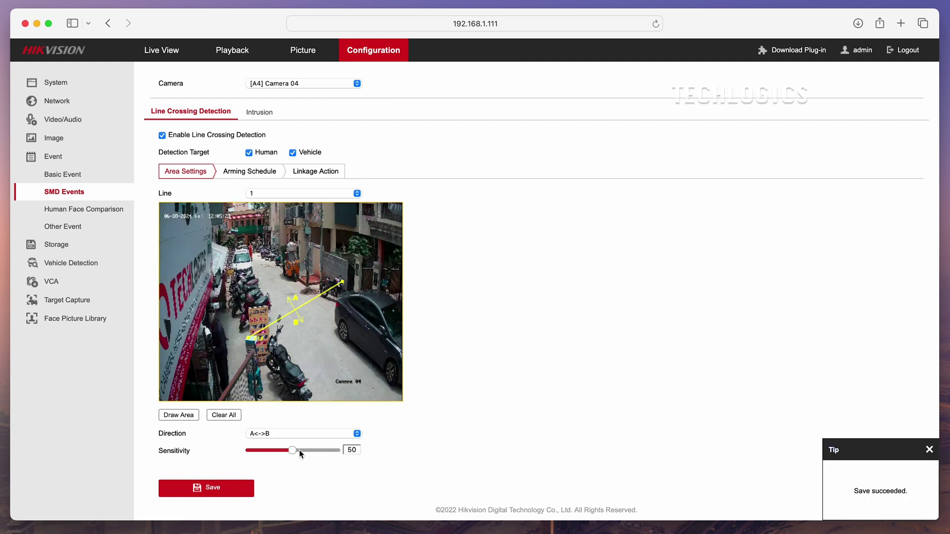
Set detection sensitivity to 60 and save.
drag(294, 451, 310, 451)
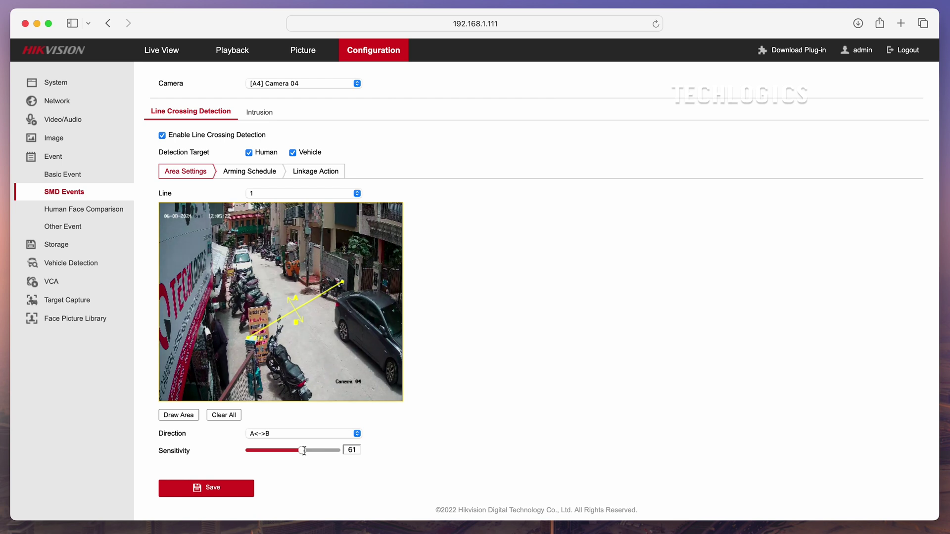
drag(305, 451, 302, 451)
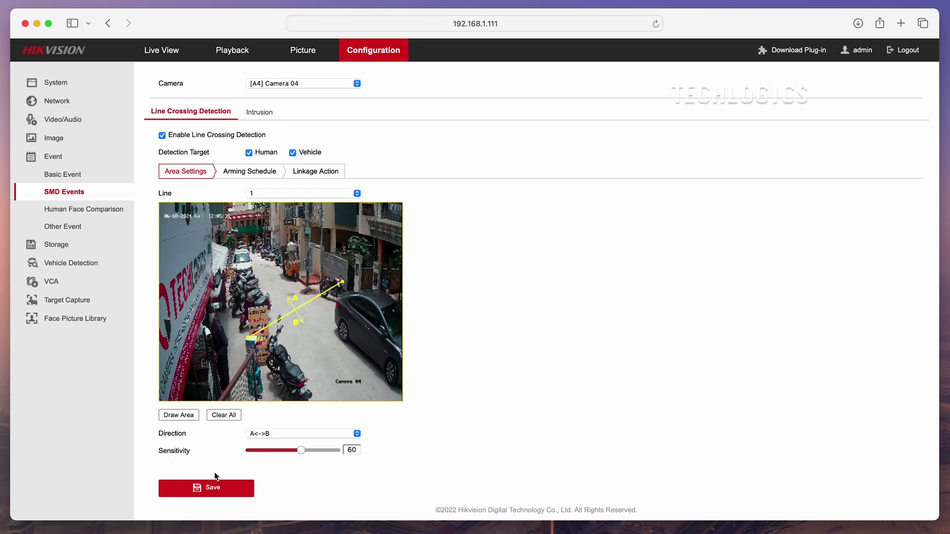
click(210, 488)
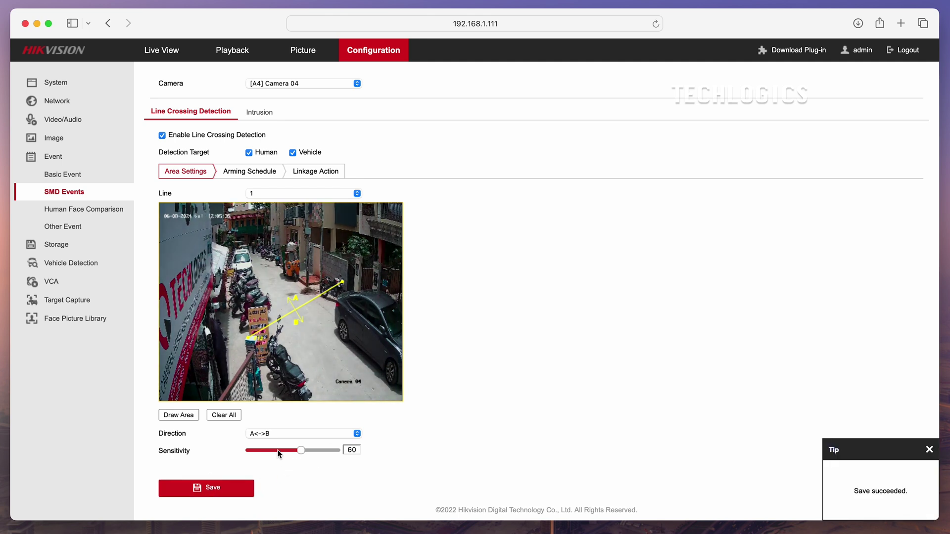
click(253, 173)
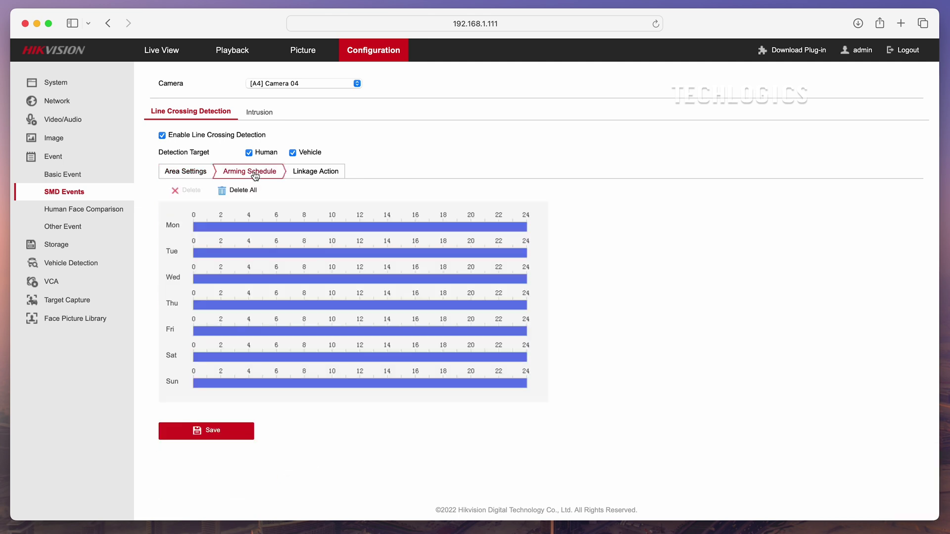
Replace Monday's 00:00–24:00 armed period with 08:00–18:00.
click(352, 226)
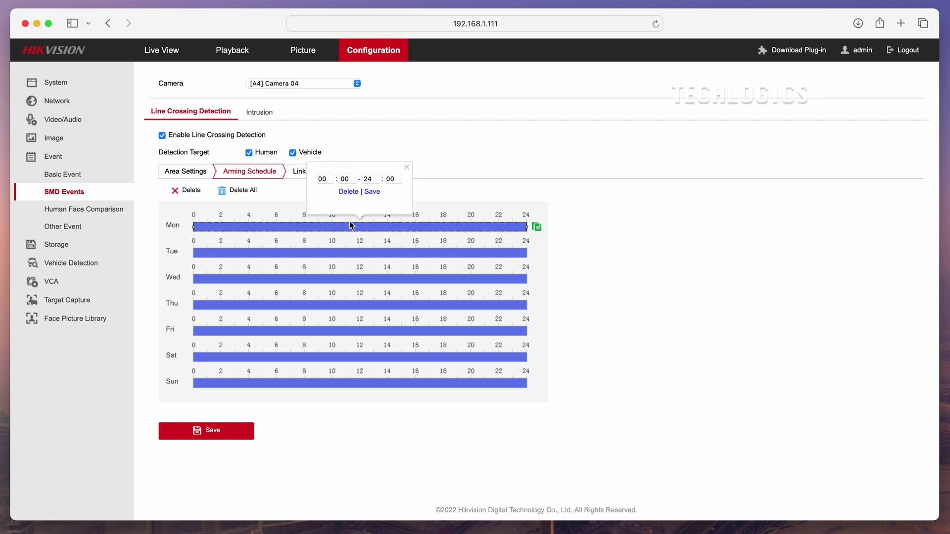
click(349, 192)
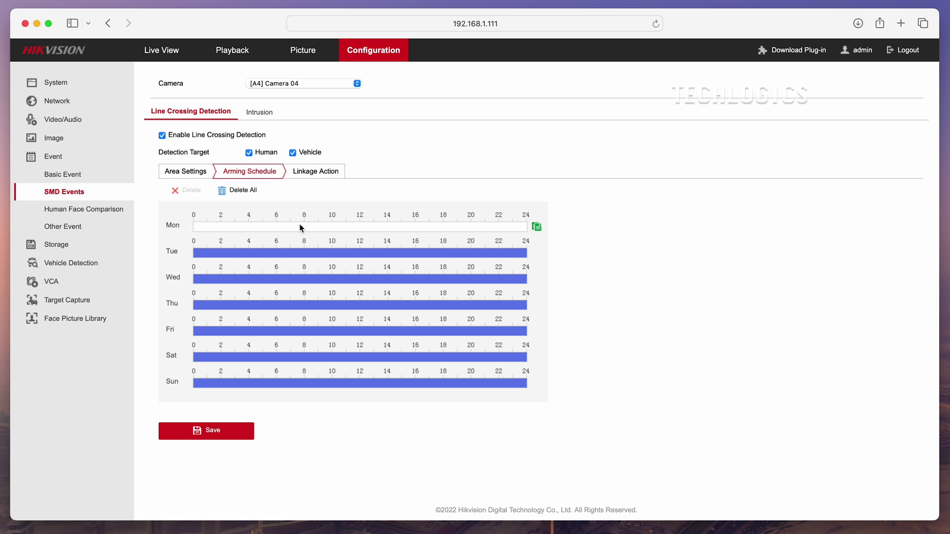
drag(337, 225, 401, 230)
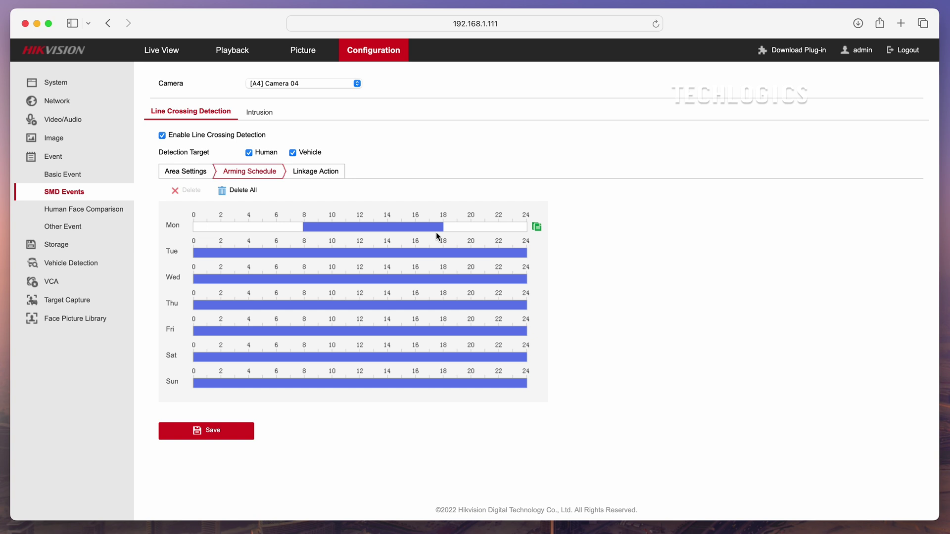
click(303, 228)
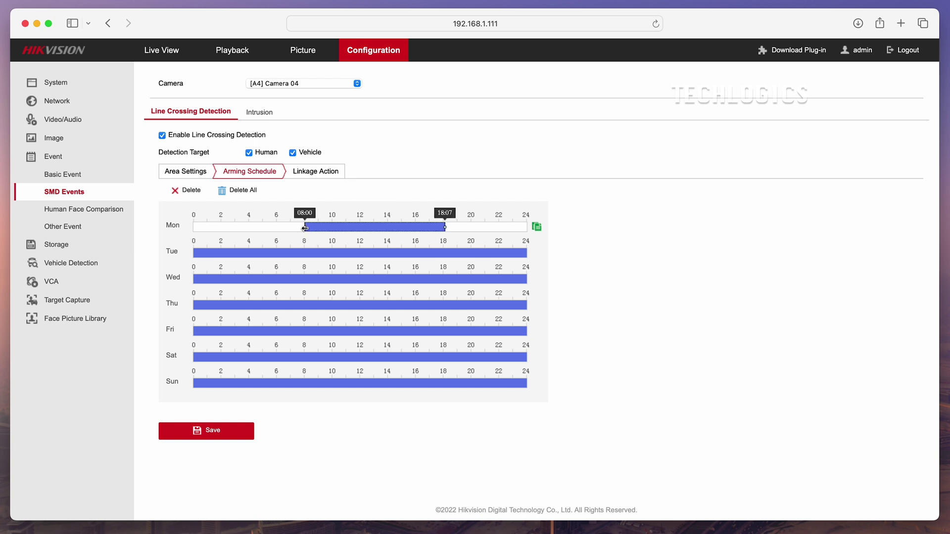
drag(445, 227, 443, 228)
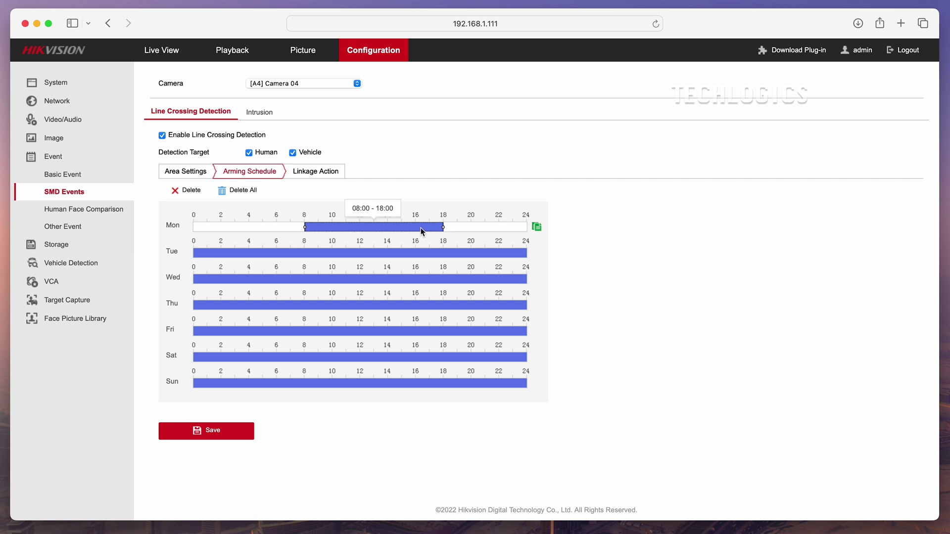
Copy Monday's 08:00–18:00 schedule to every day of the week and save.
click(536, 227)
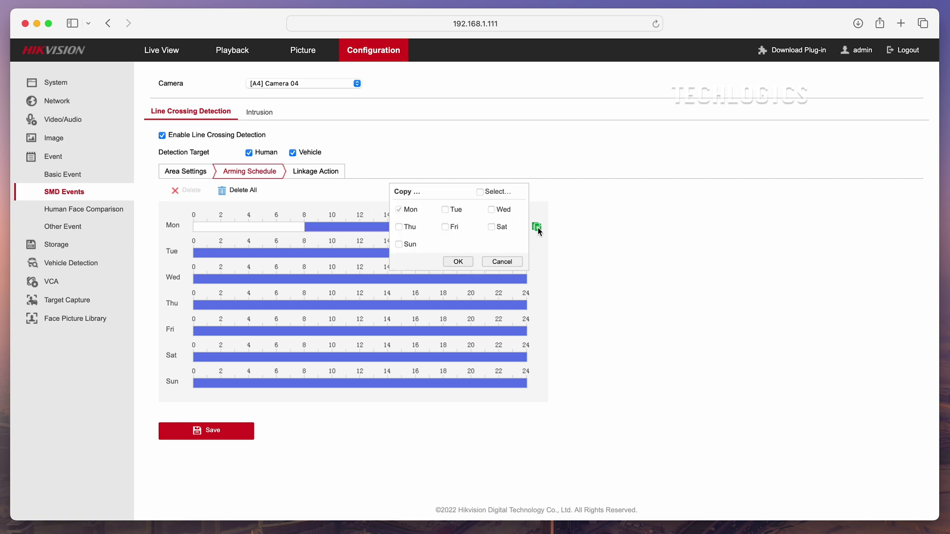
click(480, 192)
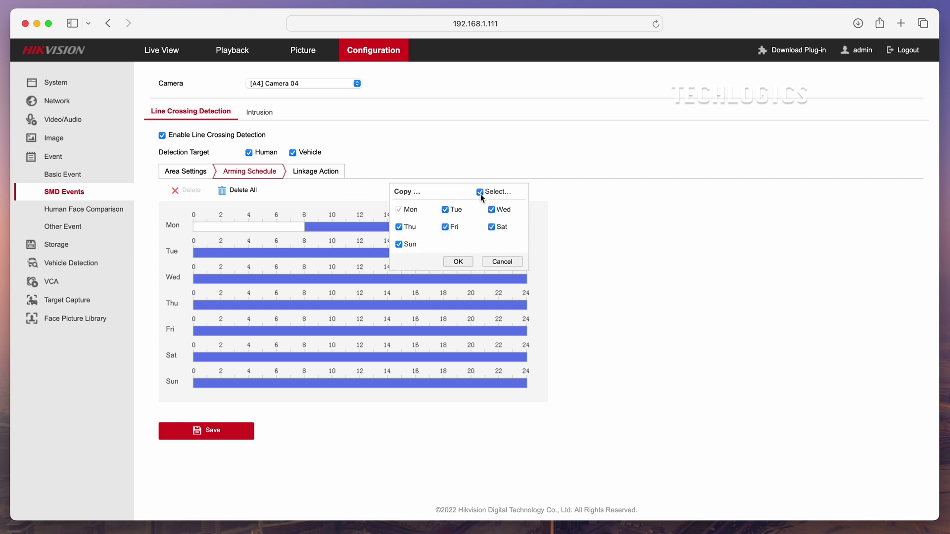
click(459, 262)
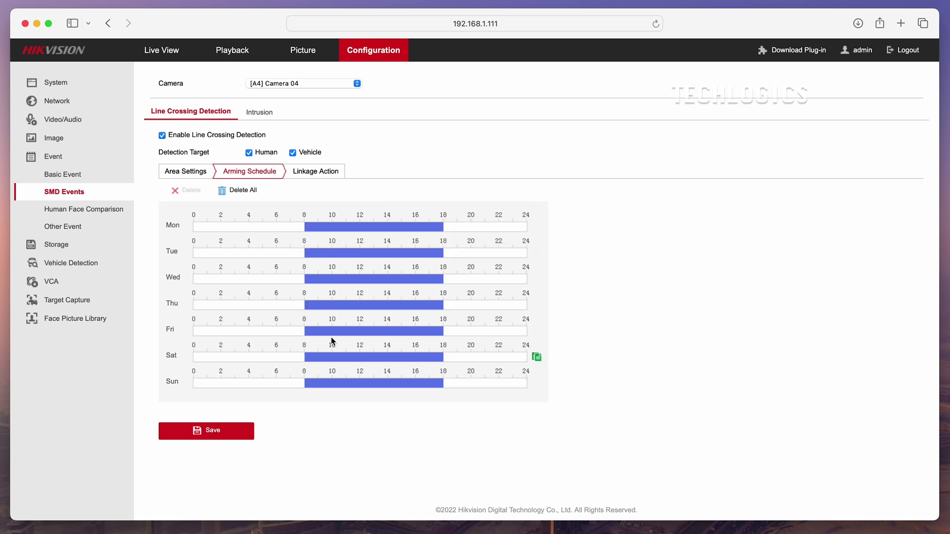
click(236, 433)
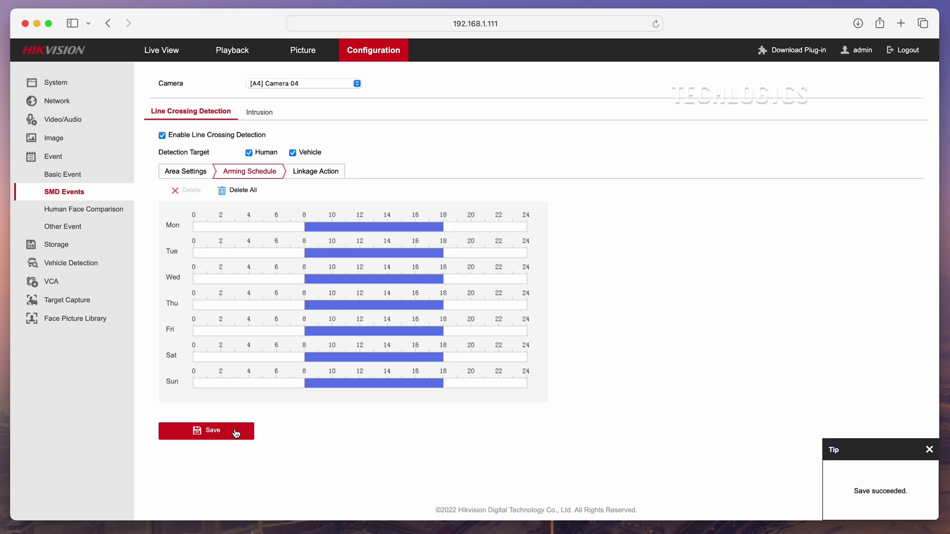
mouse_move(375, 383)
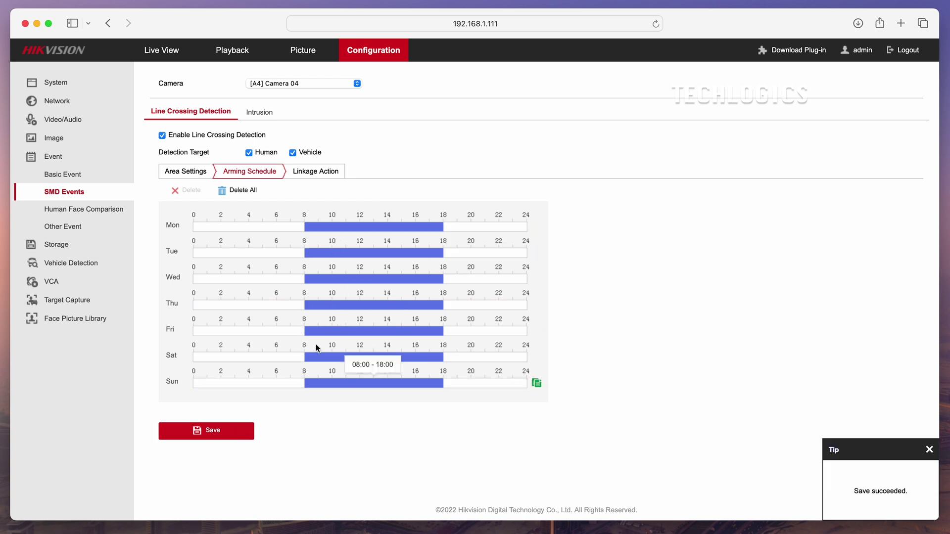
Enable Notify Surveillance Center under Linkage Action, save, and return to Area Settings.
click(336, 176)
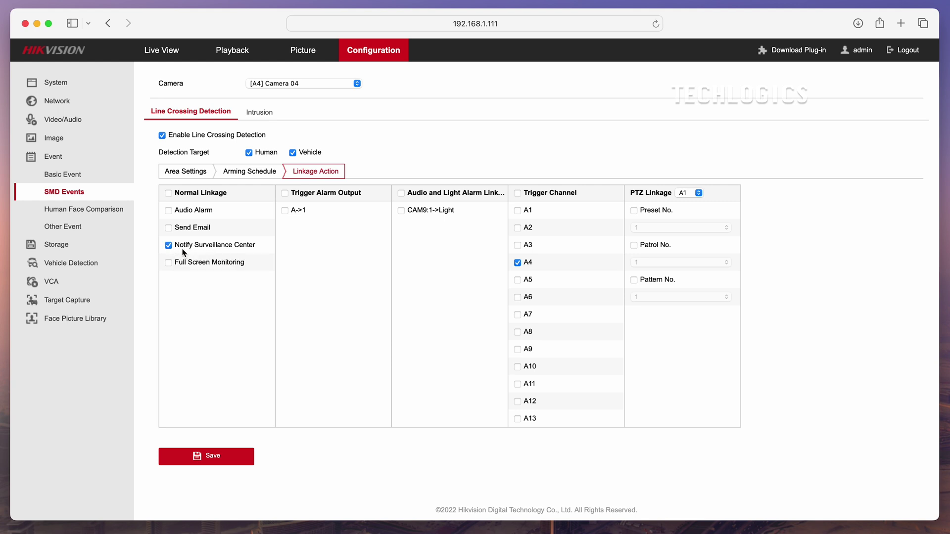
click(225, 463)
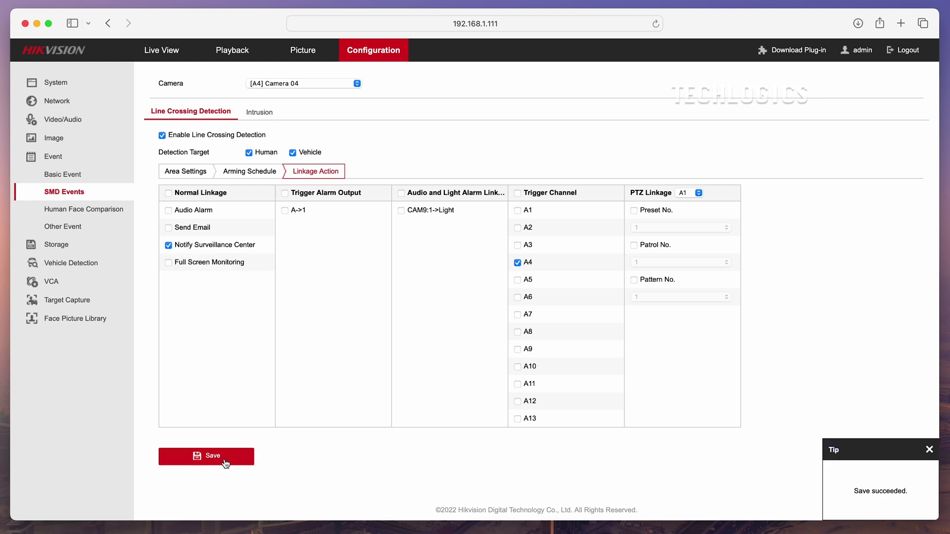
click(199, 174)
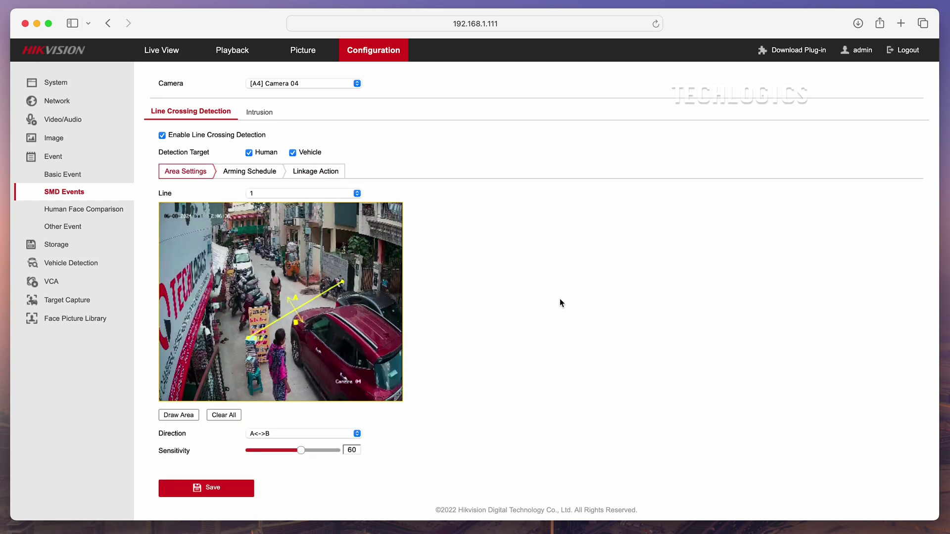